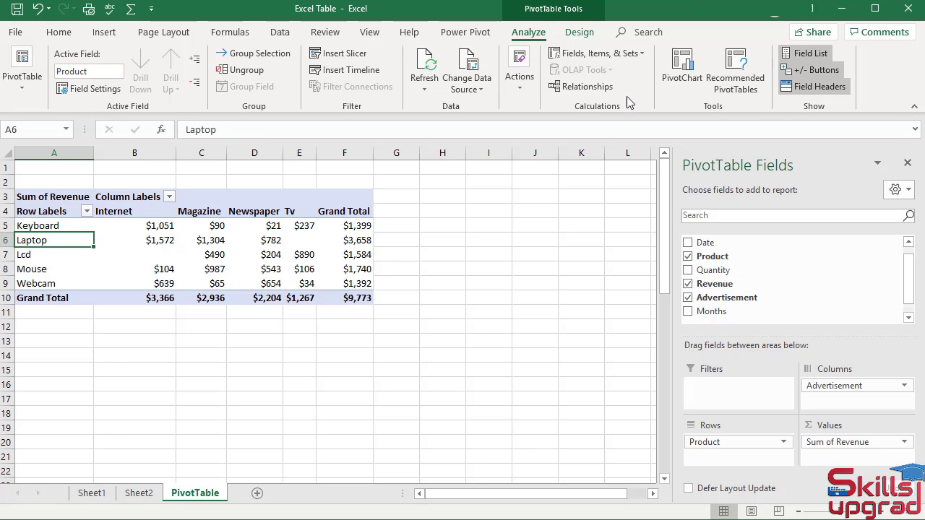
# - Restyle the revenue PivotTable with Light Green, Pivot Style Medium 14 from the styles gallery
pyautogui.click(590, 33)
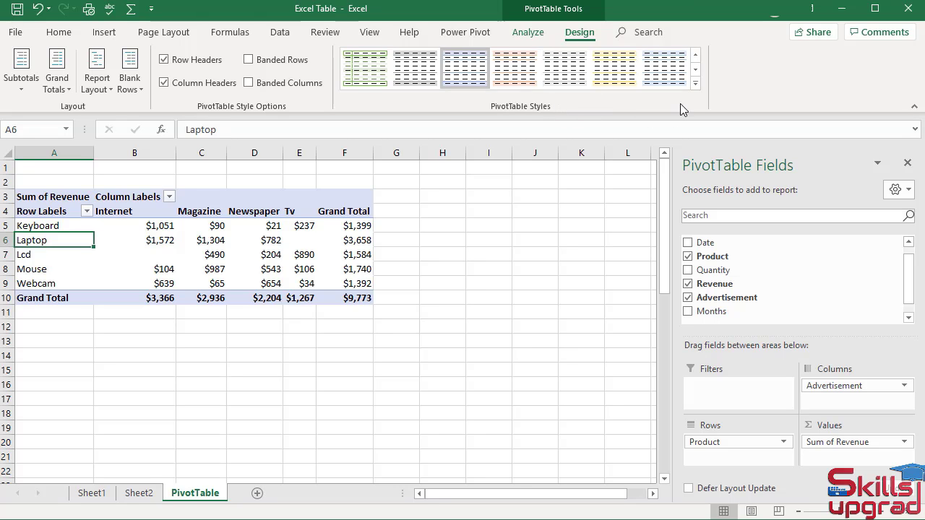
pyautogui.click(696, 85)
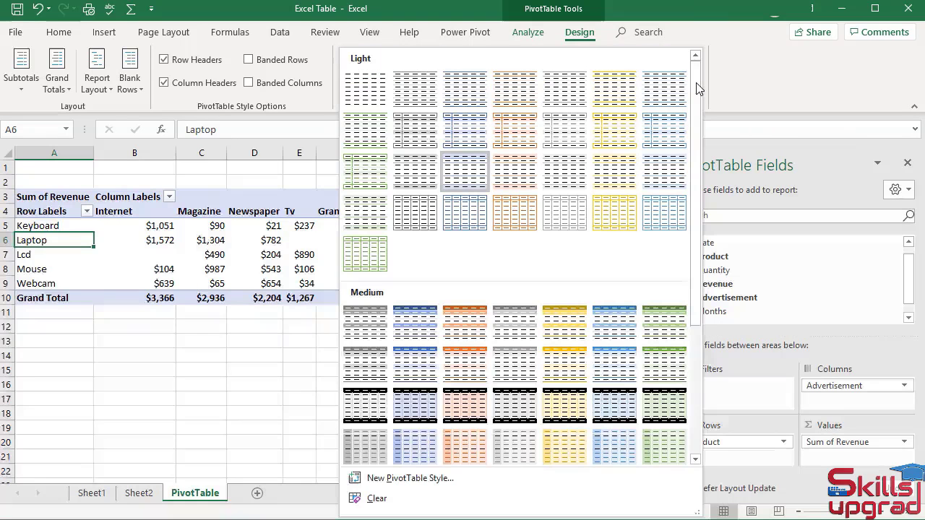
pyautogui.click(665, 368)
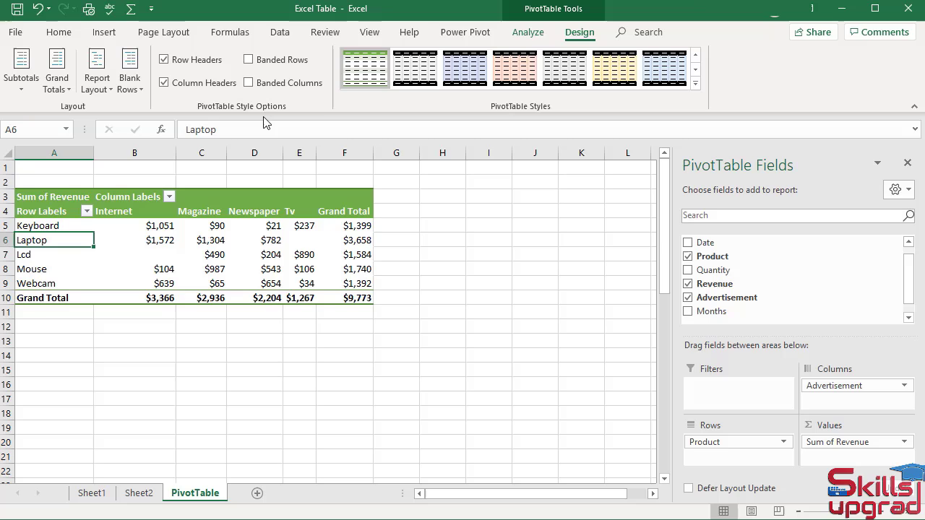
# - Check Banded Rows and Banded Columns in the PivotTable style options
pyautogui.click(249, 60)
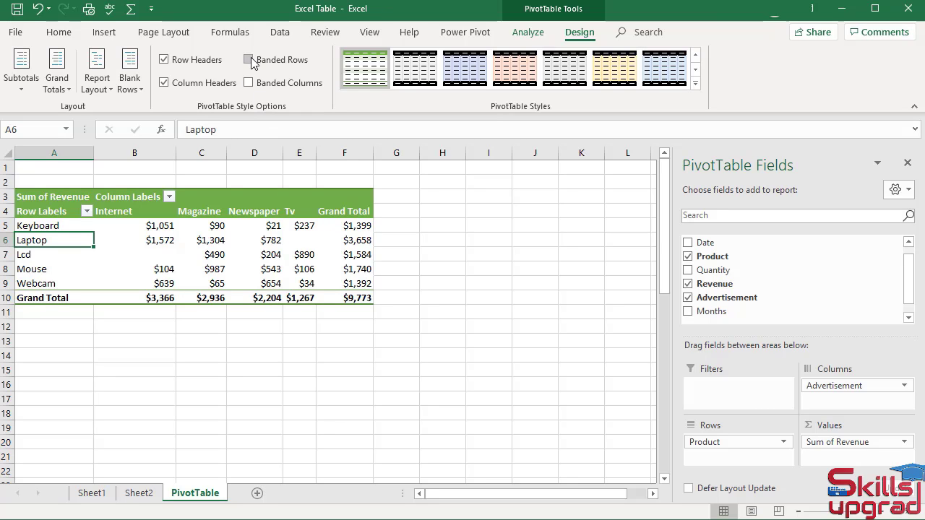
pyautogui.click(249, 83)
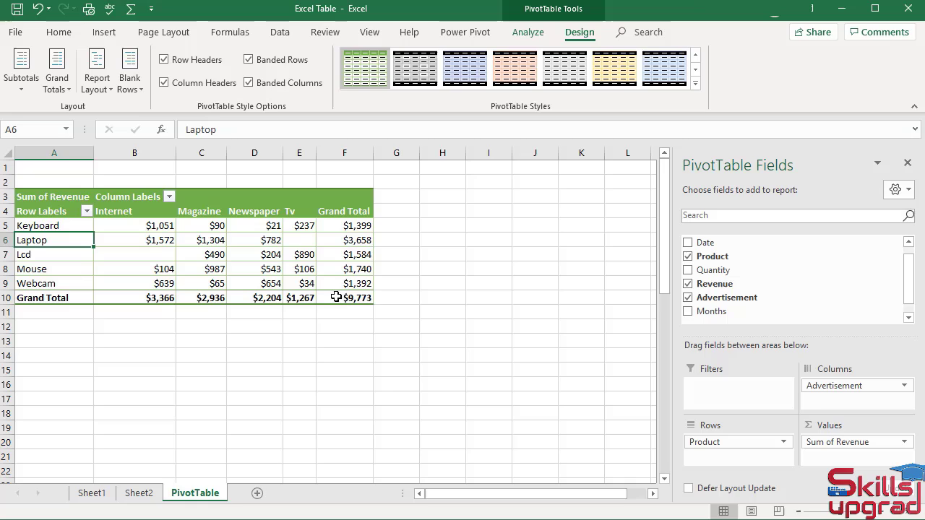
pyautogui.moveTo(364, 300)
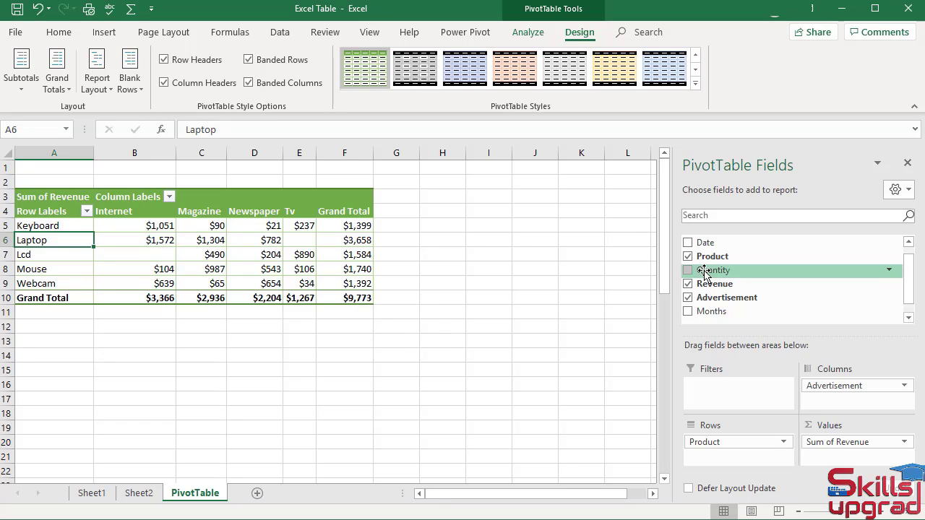
# - Add Months under Product in Rows and expand Keyboard's Sep, Oct and Nov into dates
pyautogui.moveTo(712, 246); pyautogui.dragTo(723, 455)
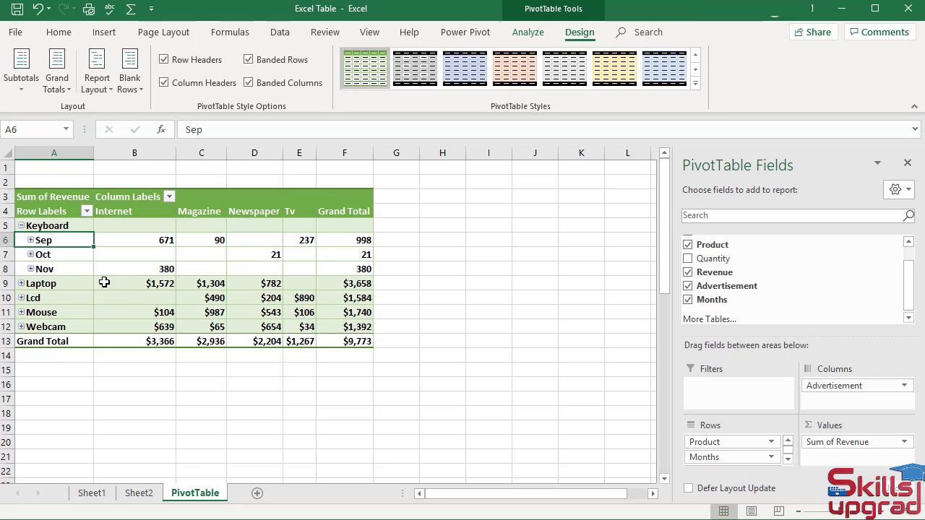
pyautogui.click(31, 240)
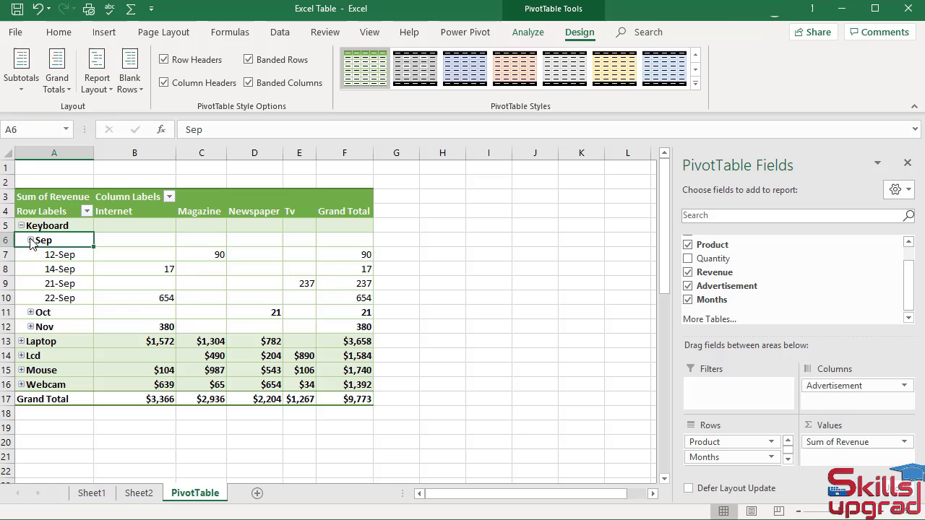
pyautogui.click(31, 312)
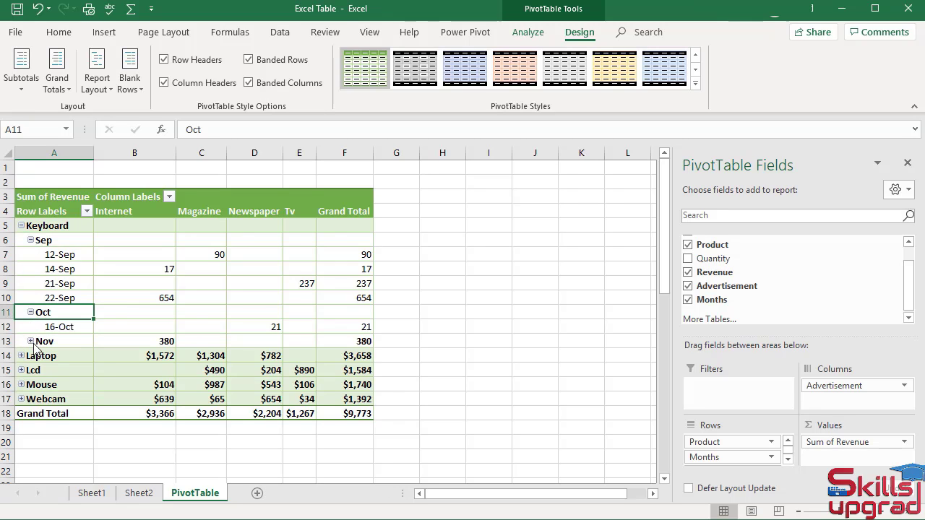
pyautogui.click(31, 341)
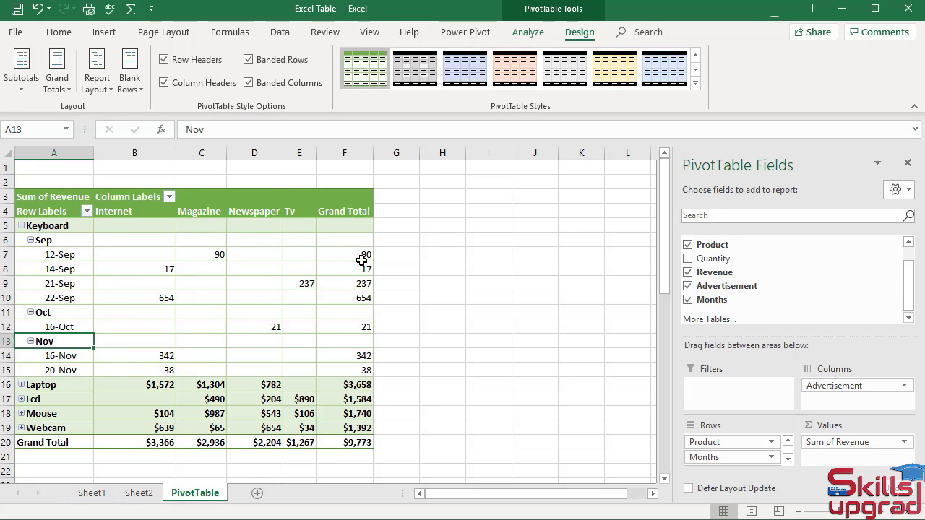
pyautogui.moveTo(282, 340)
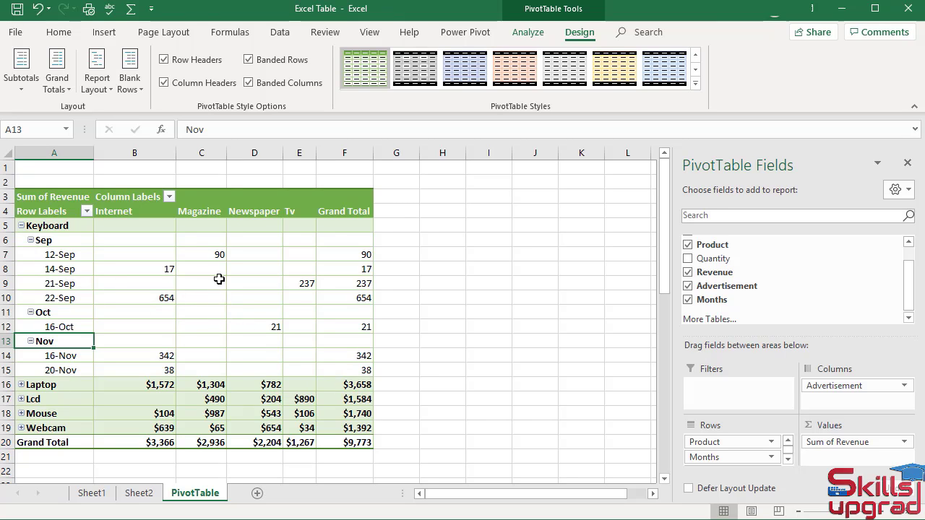
# - Show all subtotals at the bottom of each group, adding Sep, Oct, Nov and Keyboard totals
pyautogui.click(21, 92)
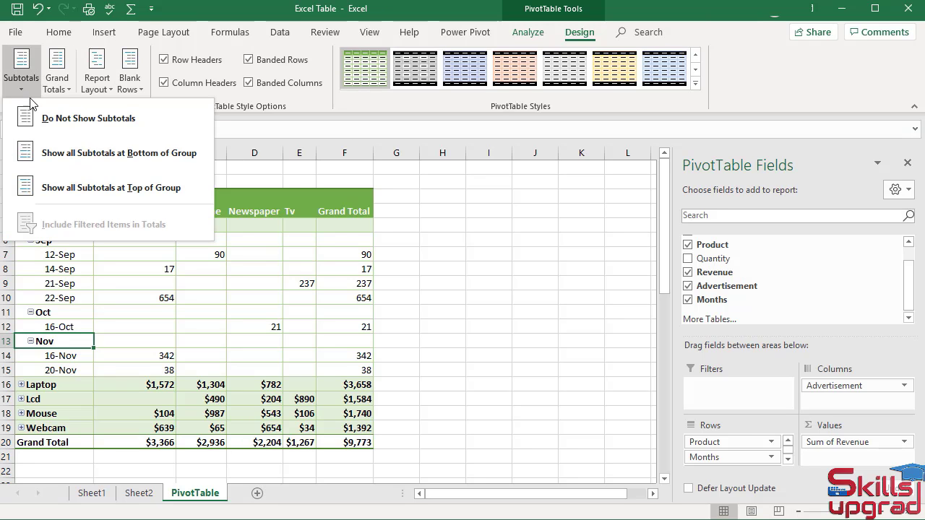
pyautogui.click(50, 152)
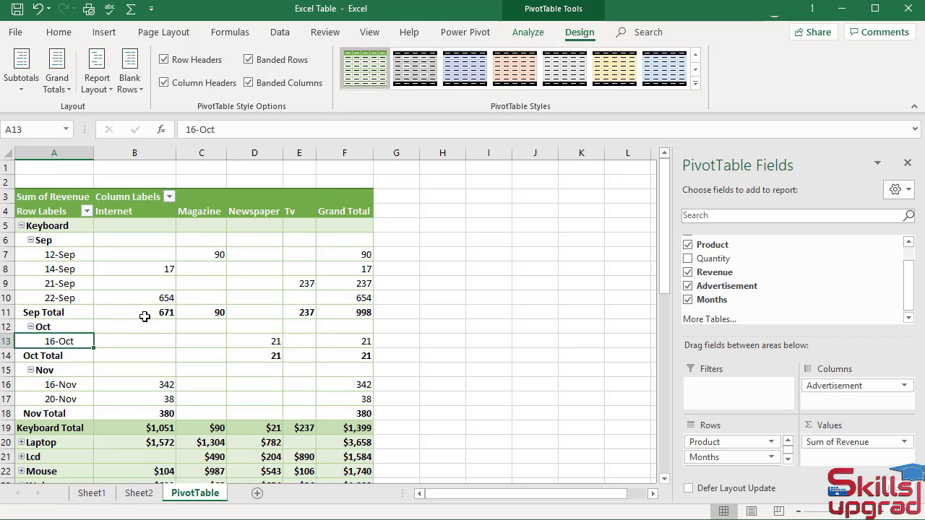
pyautogui.moveTo(166, 316)
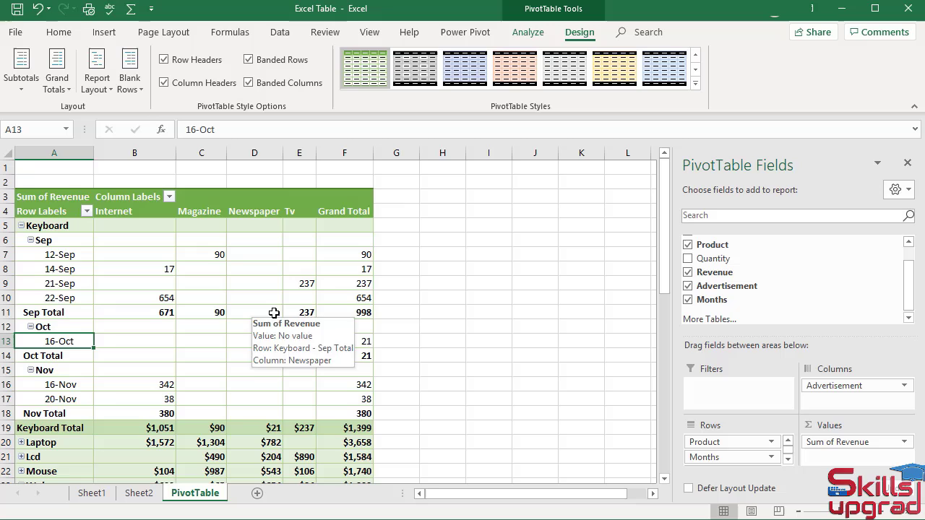
pyautogui.moveTo(309, 316)
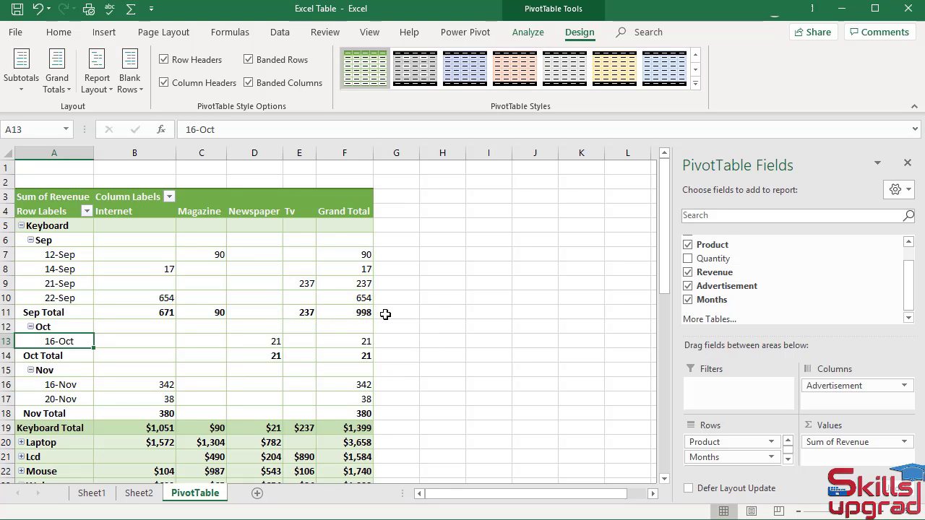
pyautogui.moveTo(361, 318)
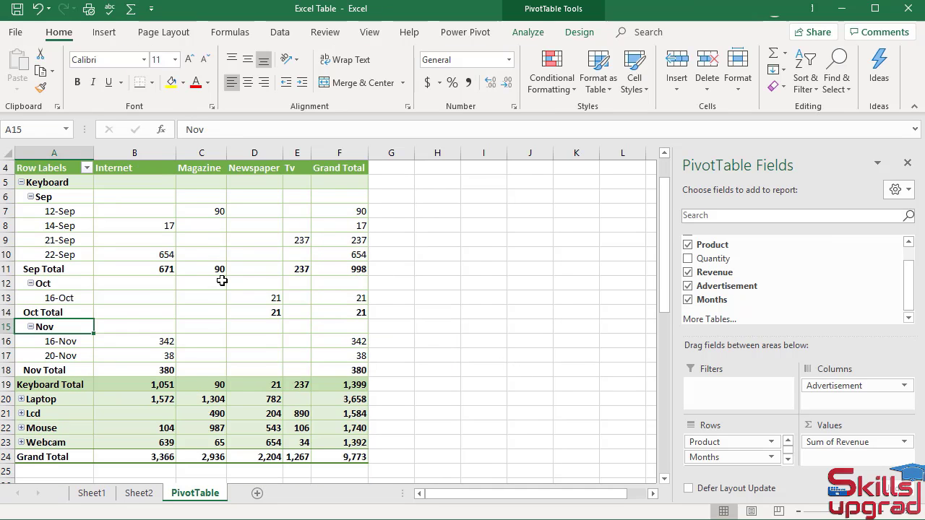
pyautogui.moveTo(222, 280)
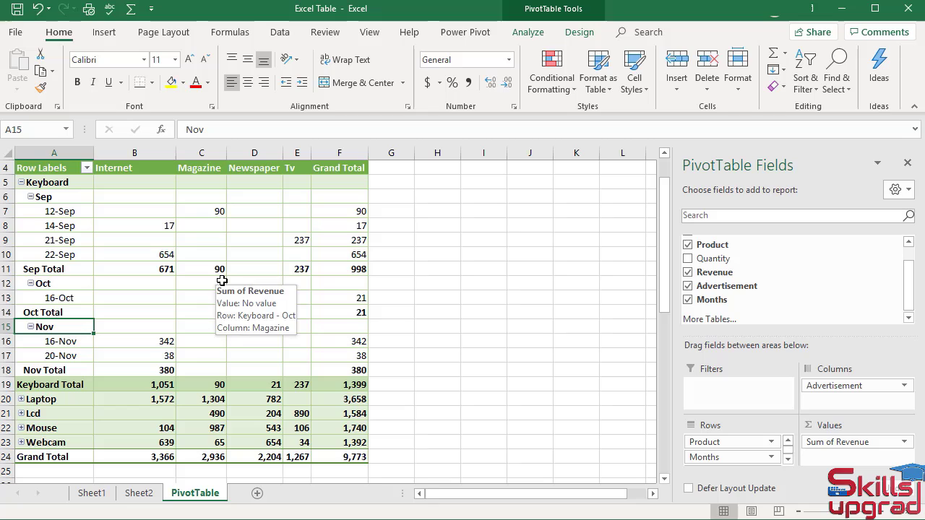
# - Format the Sum of Revenue values as Currency with the $ symbol and 0 decimals
pyautogui.click(117, 198)
pyautogui.moveTo(117, 198); pyautogui.dragTo(325, 365)
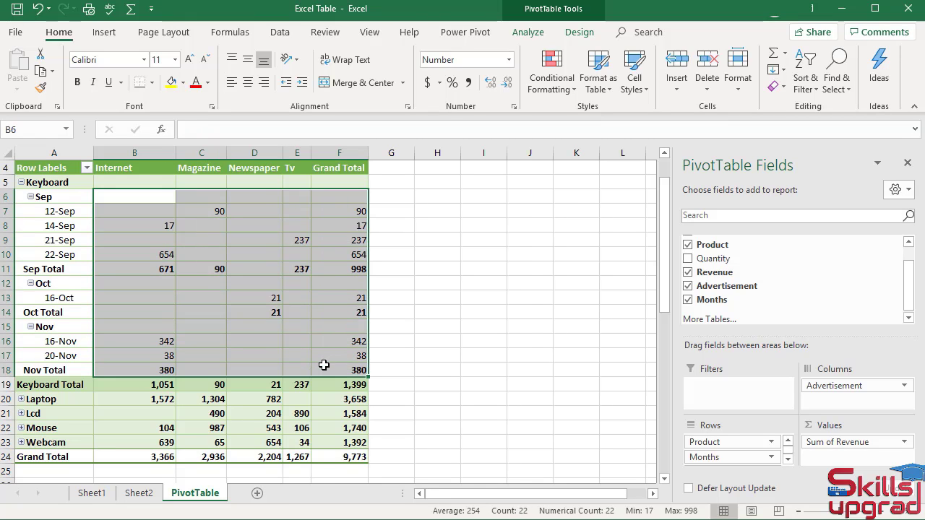
pyautogui.click(903, 442)
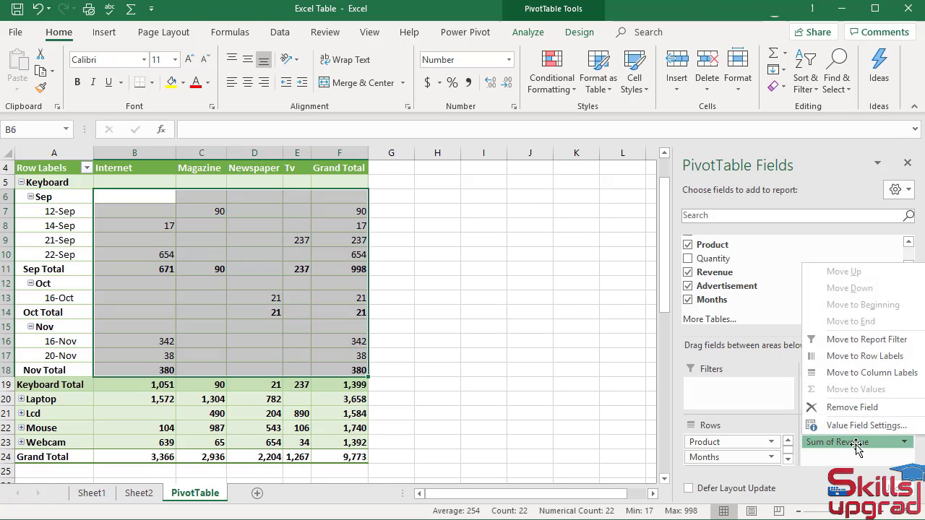
pyautogui.click(853, 424)
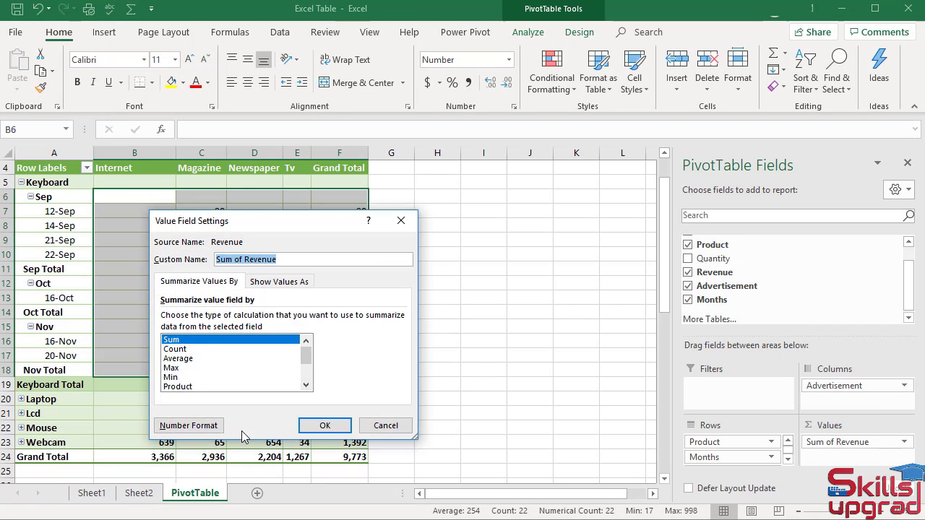
pyautogui.click(211, 428)
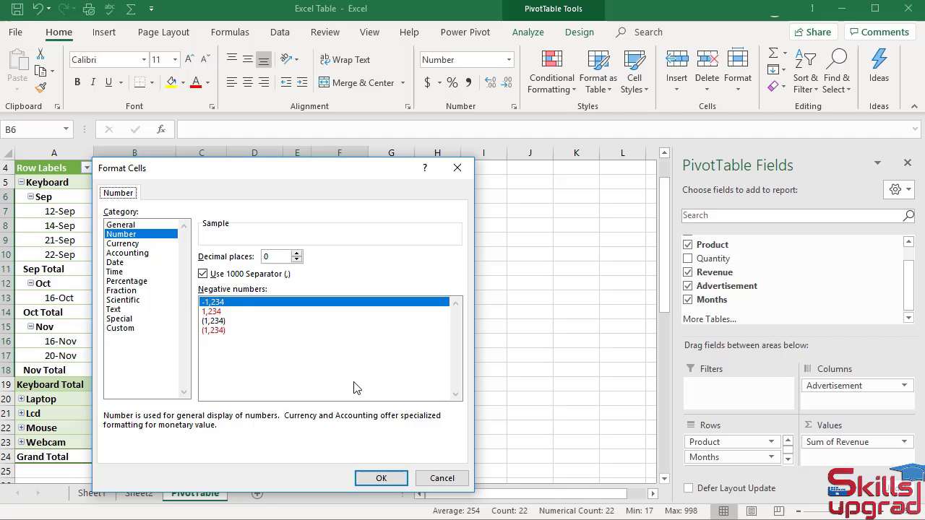
pyautogui.click(115, 245)
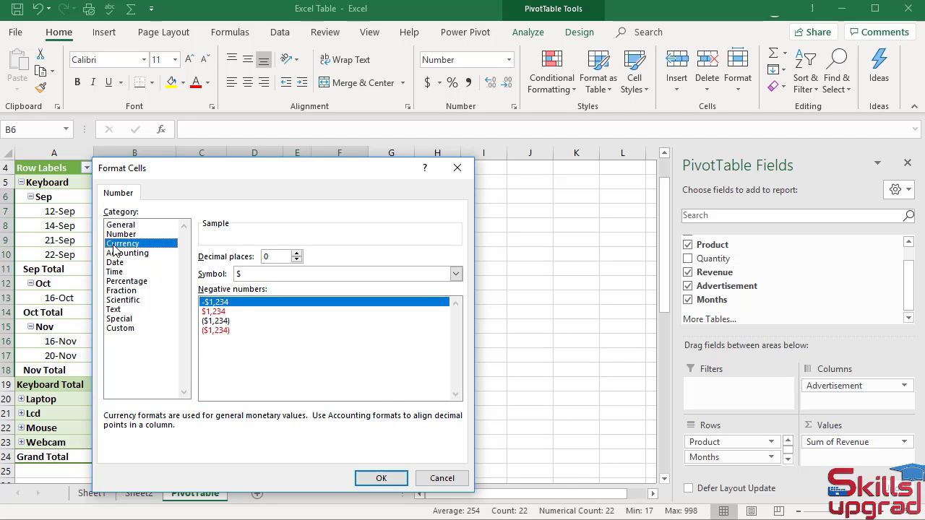
pyautogui.click(381, 477)
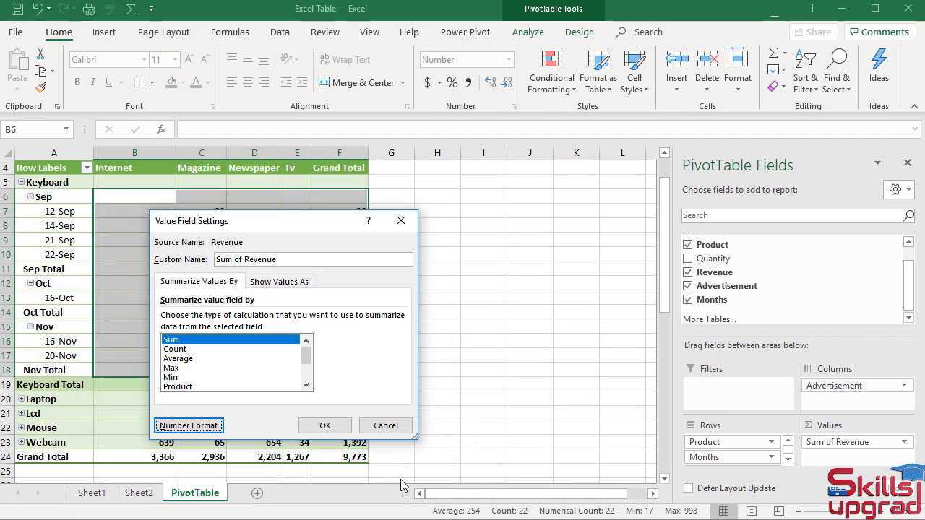
pyautogui.click(347, 428)
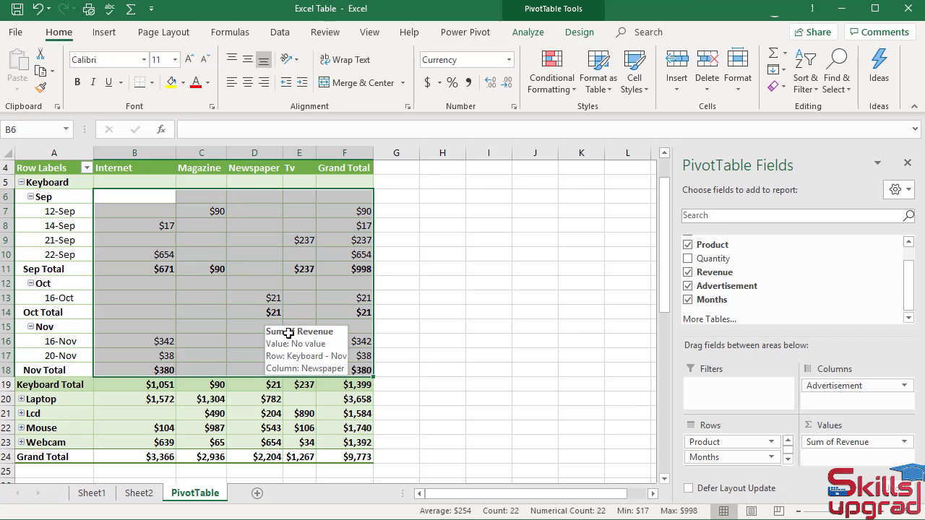
# - Expand Laptop and Lcd into their month and date rows, matching Keyboard's breakdown
pyautogui.click(313, 330)
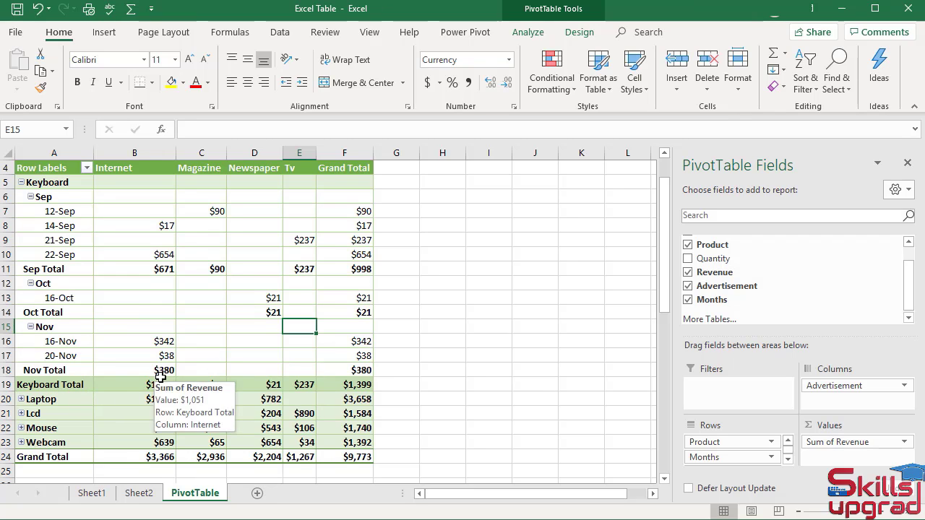
pyautogui.click(21, 399)
pyautogui.scroll(-4, 36, 419)
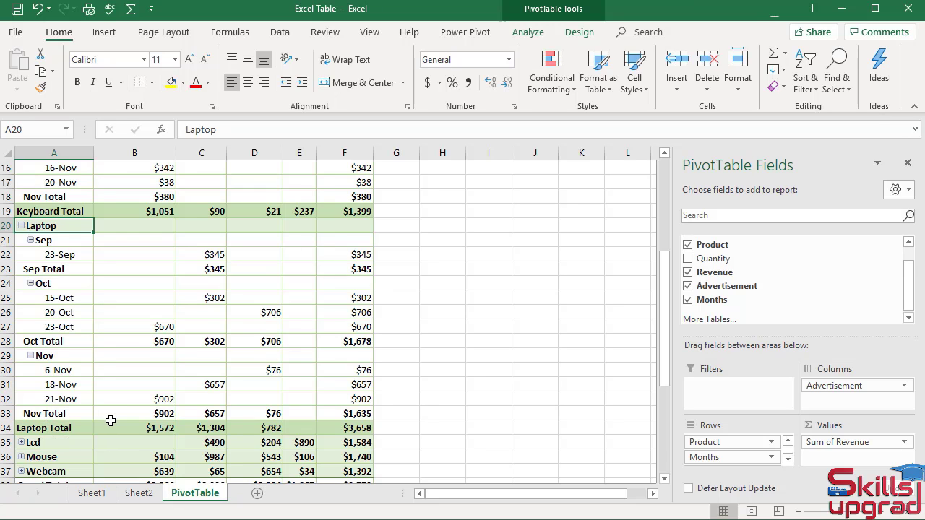
pyautogui.scroll(-2, 101, 419)
pyautogui.click(21, 355)
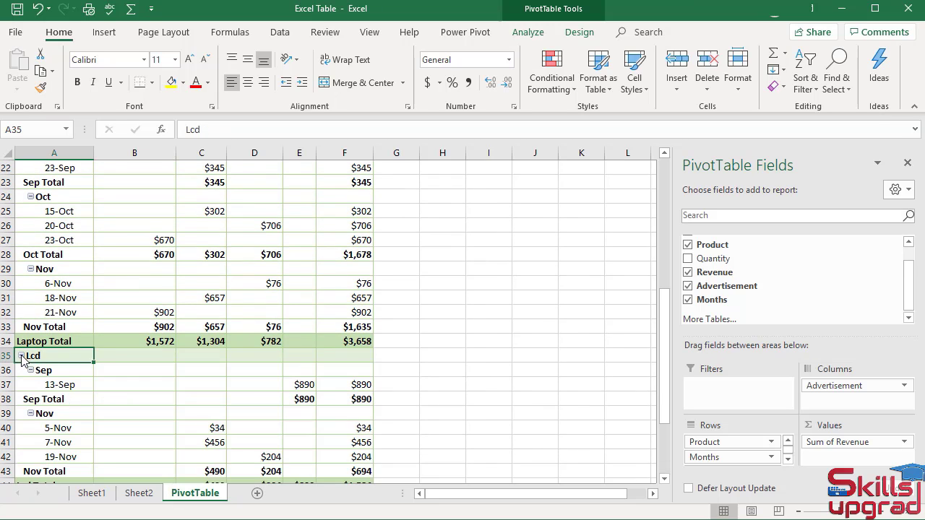
pyautogui.scroll(-2, 118, 429)
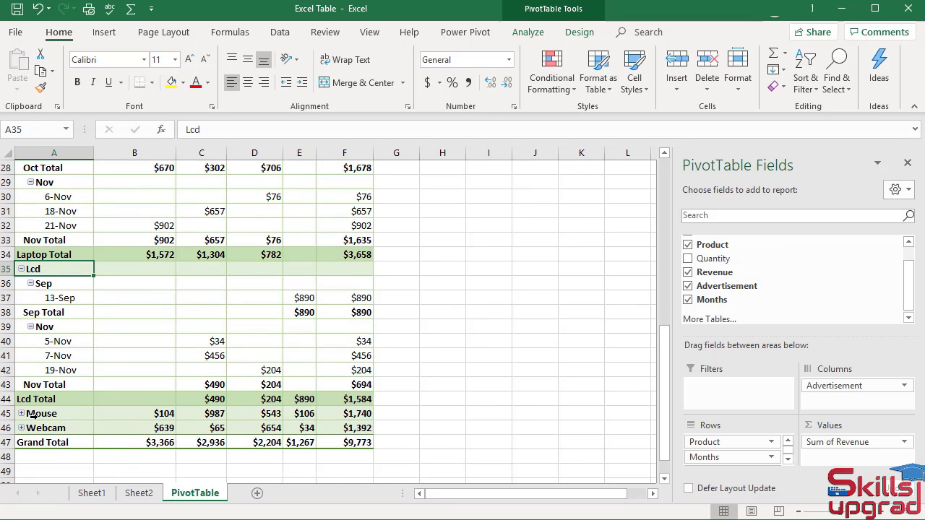
pyautogui.scroll(7, 227, 392)
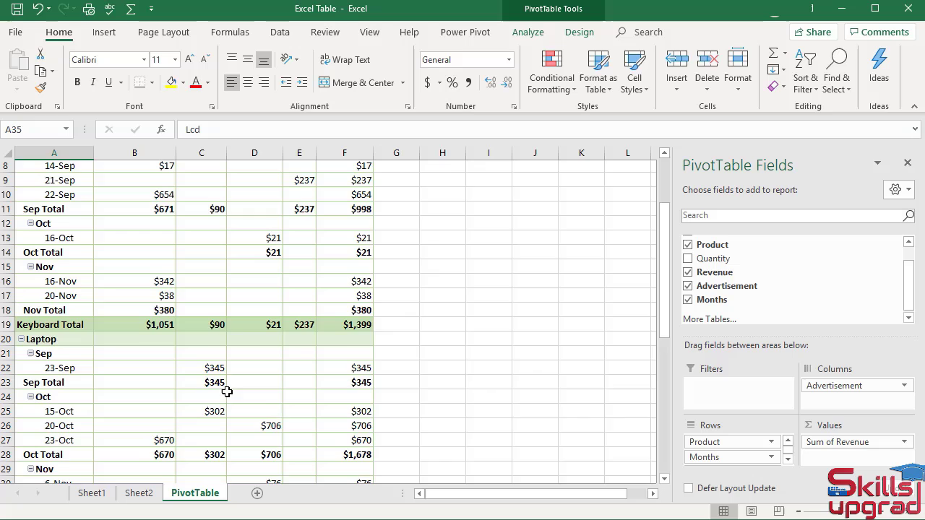
pyautogui.scroll(3, 227, 391)
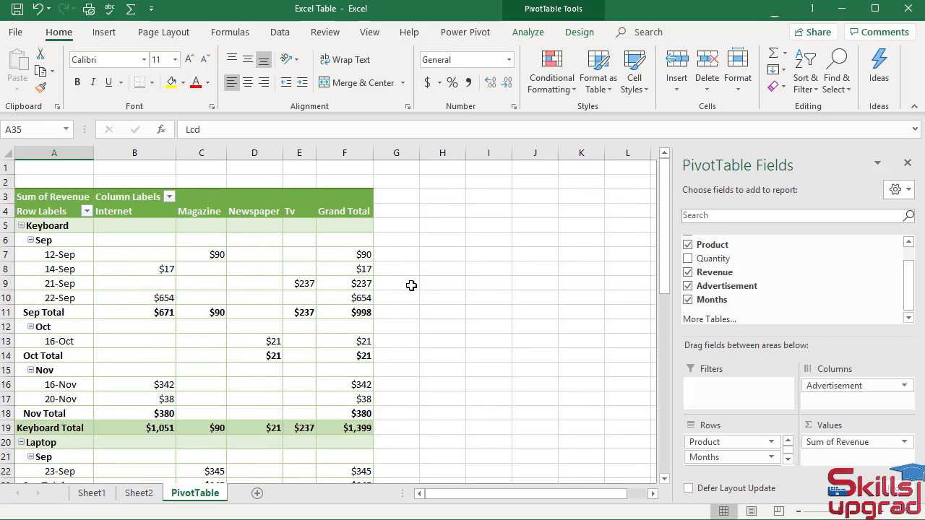
# - Set Subtotals to Do Not Show, leaving dates directly under each month
pyautogui.click(579, 32)
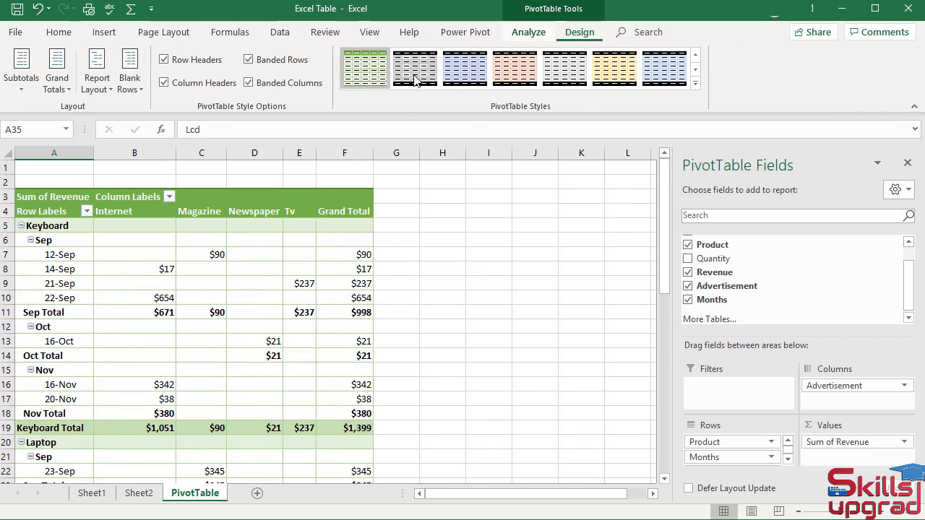
pyautogui.click(19, 86)
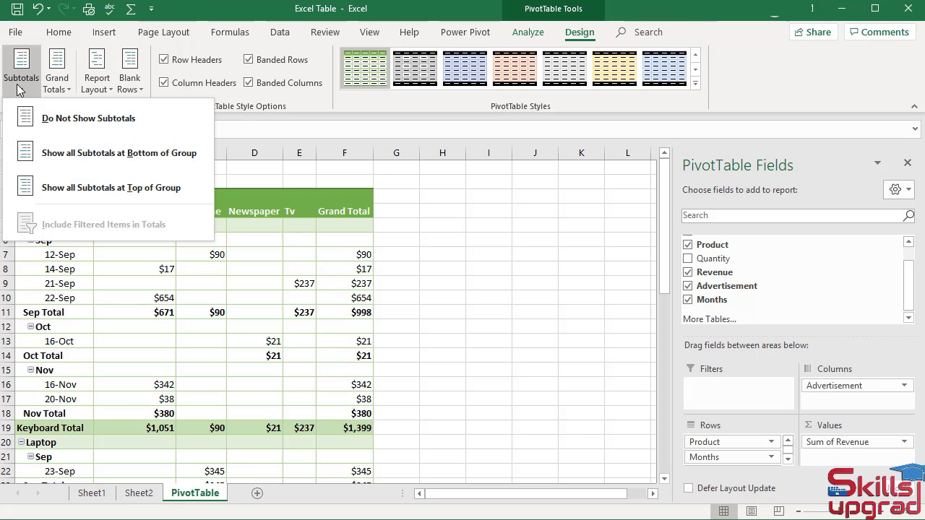
pyautogui.click(51, 120)
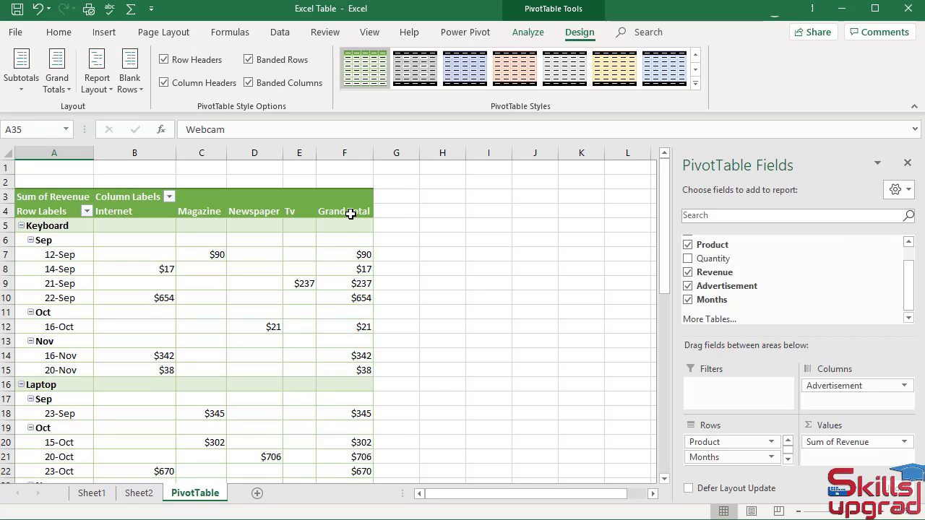
pyautogui.scroll(-1, 351, 216)
pyautogui.scroll(-7, 351, 216)
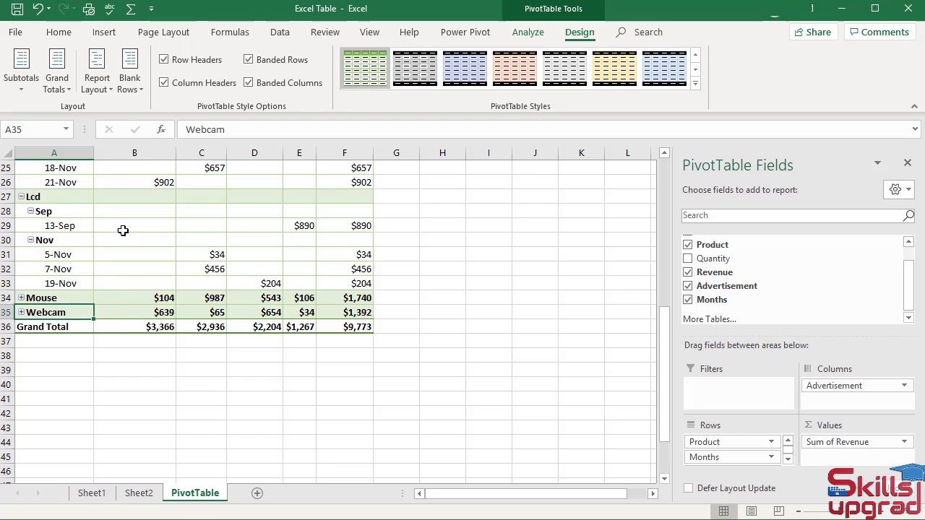
# - Turn grand totals off for rows and columns and collapse Keyboard to one summary row
pyautogui.click(68, 92)
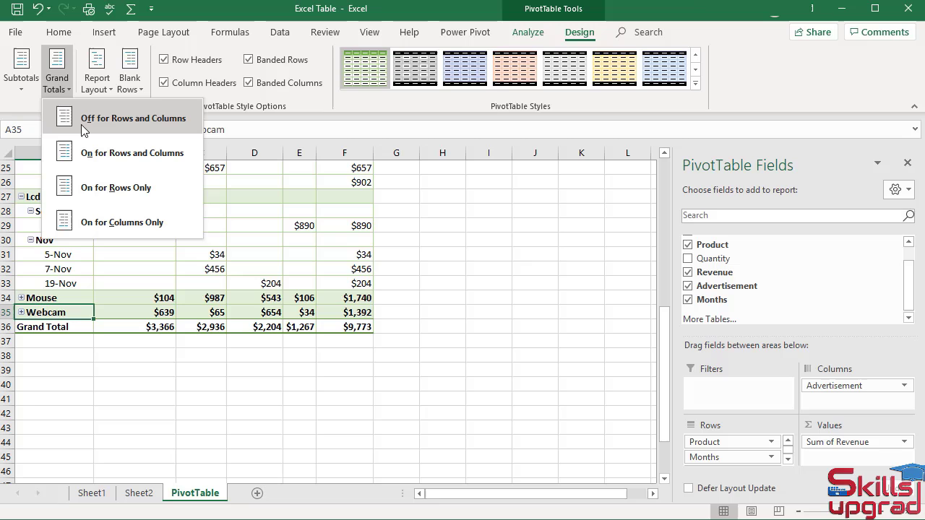
pyautogui.click(141, 120)
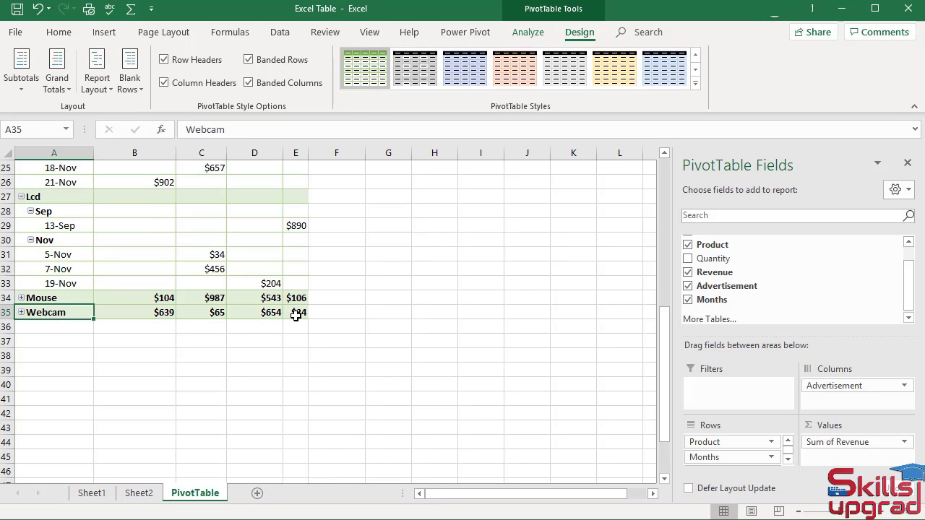
pyautogui.scroll(7, 295, 315)
pyautogui.scroll(2, 295, 315)
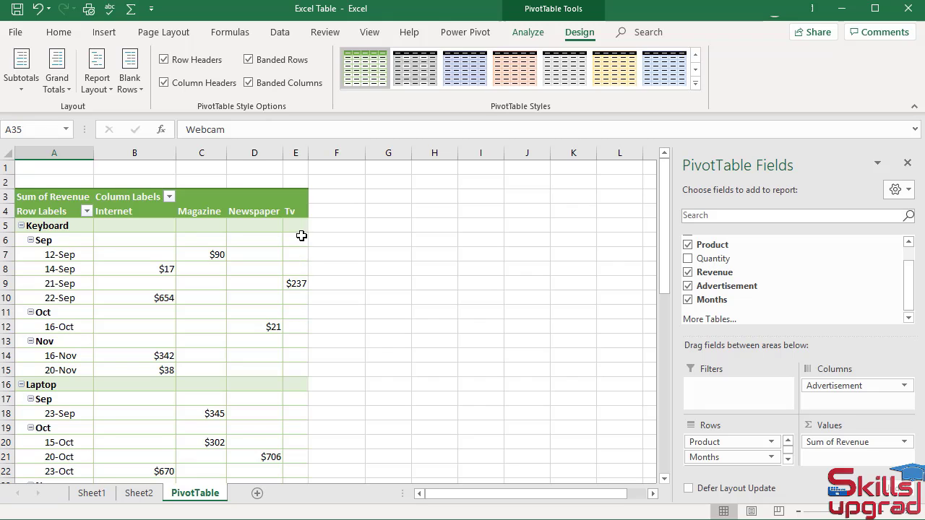
pyautogui.scroll(-6, 299, 340)
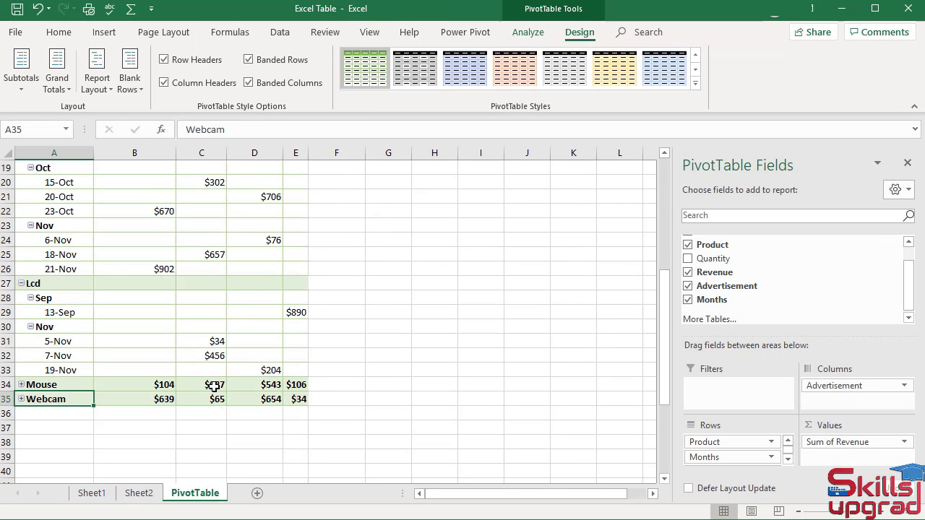
pyautogui.hotkey('ctrl', 'z')
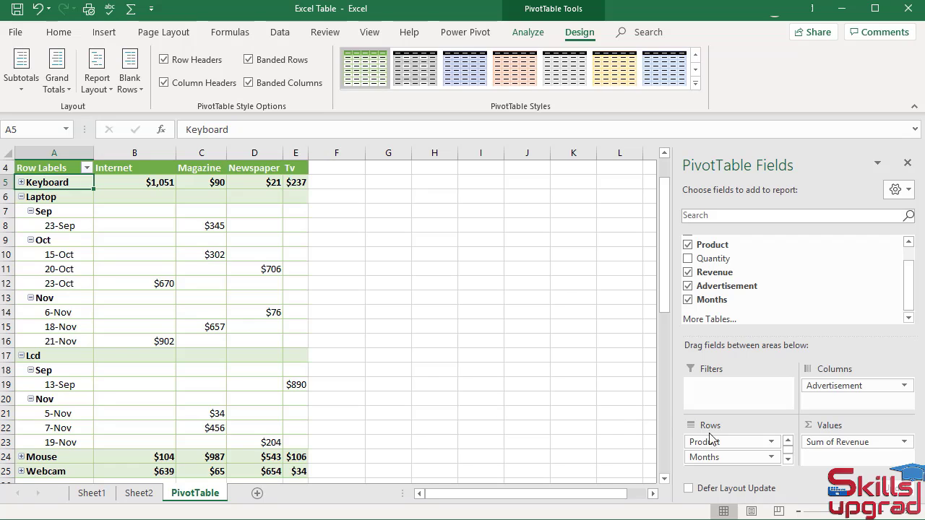
# - Take the Months and Date fields out of Rows, collapsing the PivotTable to product-level revenue
pyautogui.click(728, 460)
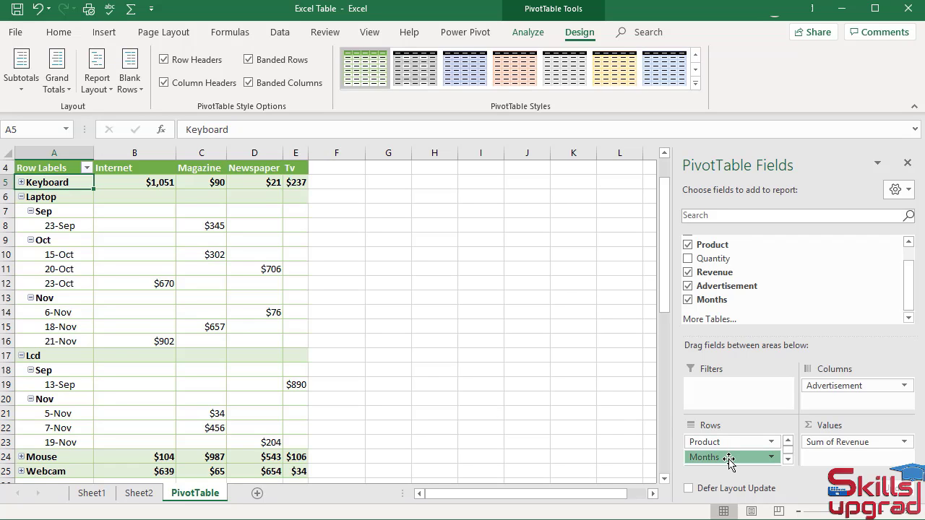
pyautogui.moveTo(729, 459); pyautogui.dragTo(543, 431)
pyautogui.moveTo(455, 400); pyautogui.dragTo(456, 400)
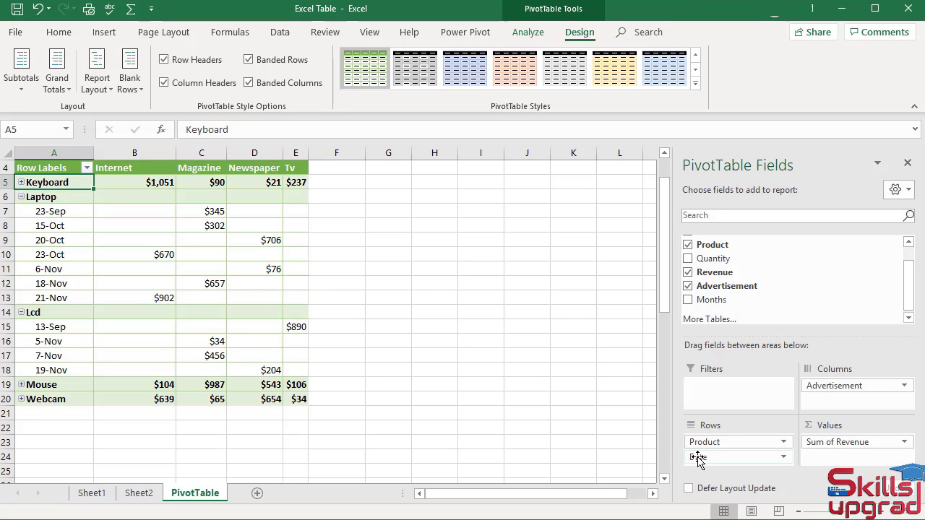
pyautogui.moveTo(697, 459); pyautogui.dragTo(485, 416)
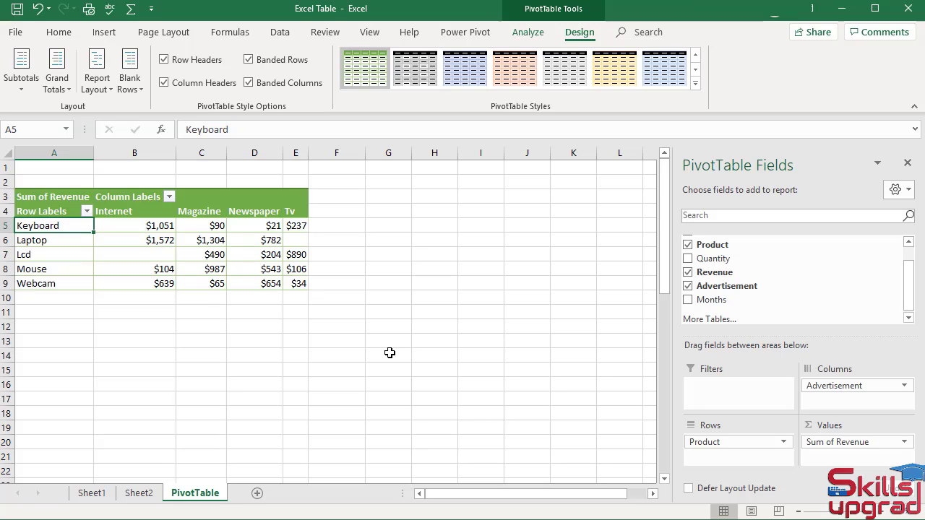